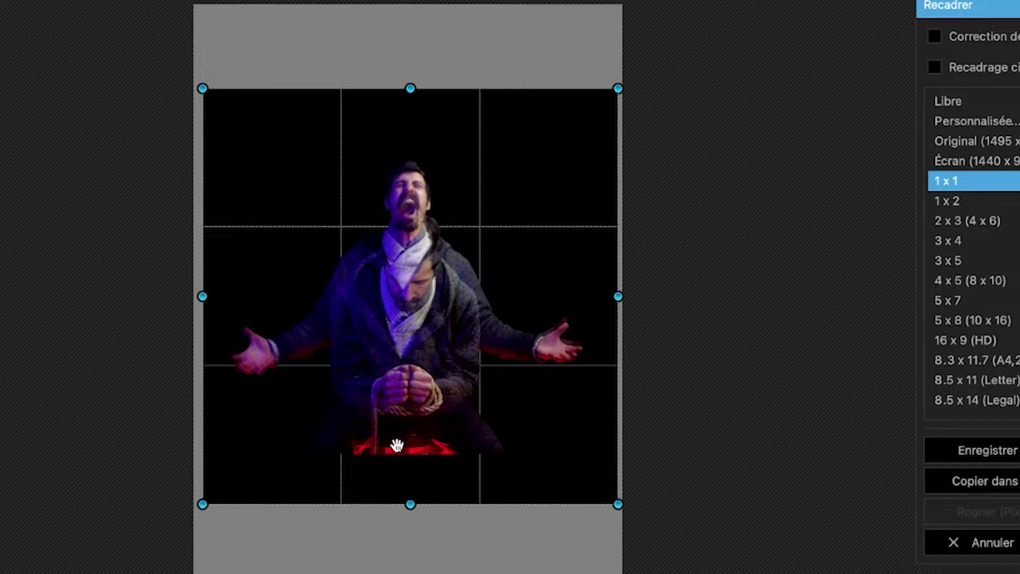
- Position the 1 x 1 crop frame so its lower edge meets the bottom of the seated figure
{"action": "left_click_drag", "start_coordinate": [496, 261], "coordinate": [503, 178]}
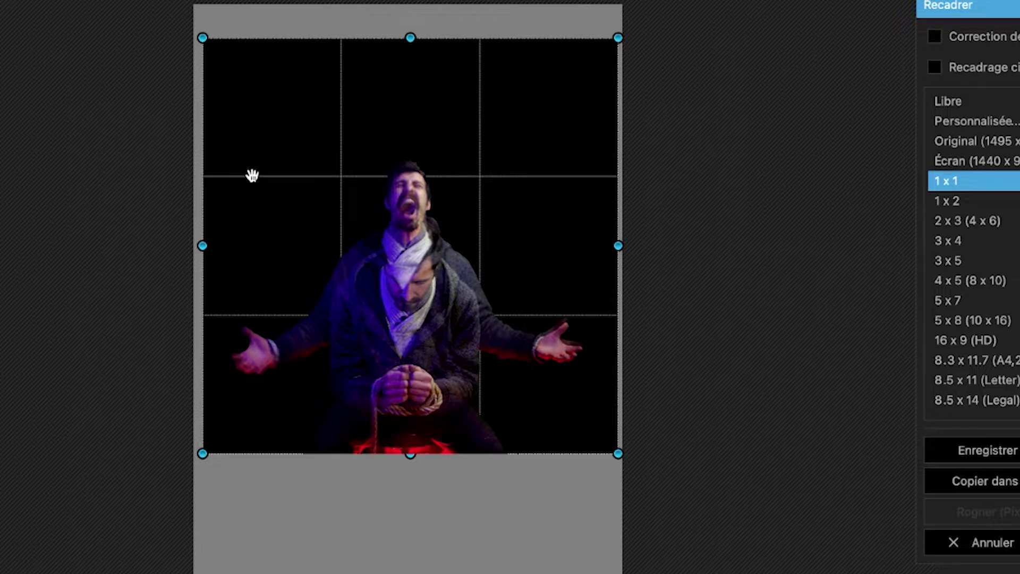
{"action": "left_click_drag", "start_coordinate": [410, 38], "coordinate": [407, 53]}
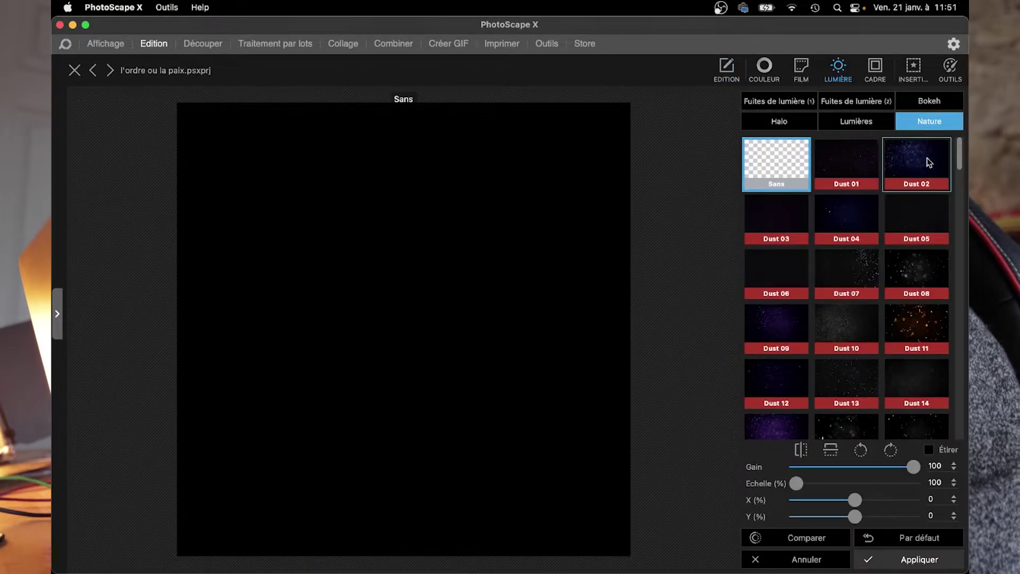
- Compare the Nature dust overlays and apply Dust 01 with a gain of 80 and an X offset of 11
{"action": "scroll", "coordinate": [867, 201], "scroll_direction": "down", "scroll_amount": 5}
{"action": "left_click", "coordinate": [867, 250]}
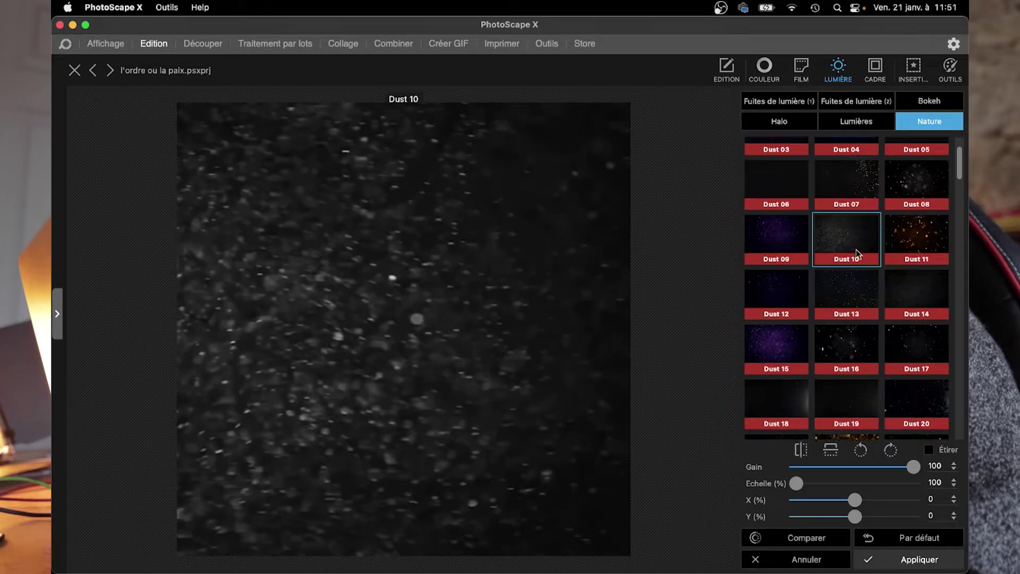
{"action": "scroll", "coordinate": [850, 250], "scroll_direction": "down", "scroll_amount": 1}
{"action": "left_click", "coordinate": [850, 250]}
{"action": "scroll", "coordinate": [851, 212], "scroll_direction": "up", "scroll_amount": 5}
{"action": "left_click", "coordinate": [852, 168]}
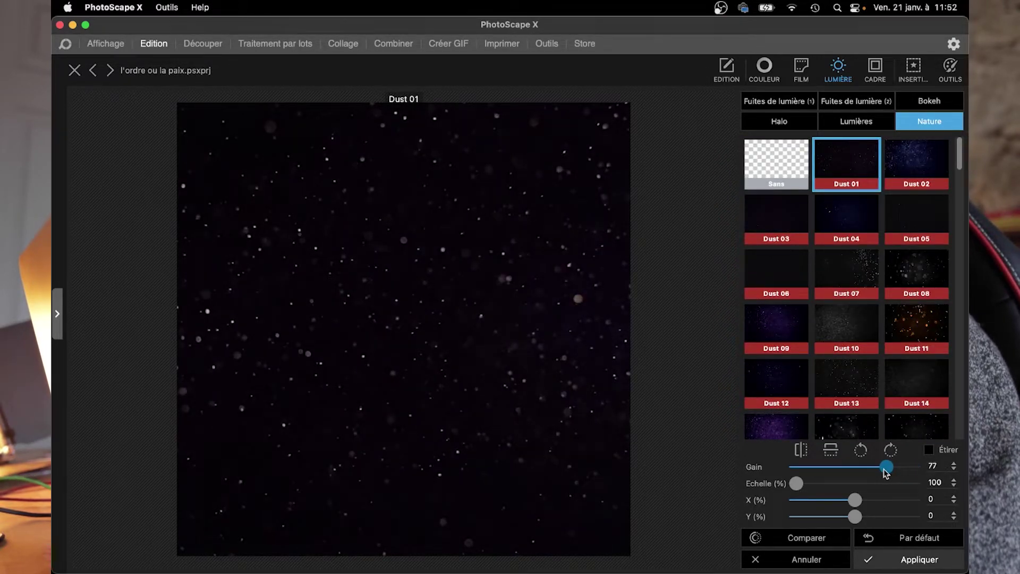
{"action": "left_click", "coordinate": [919, 558]}
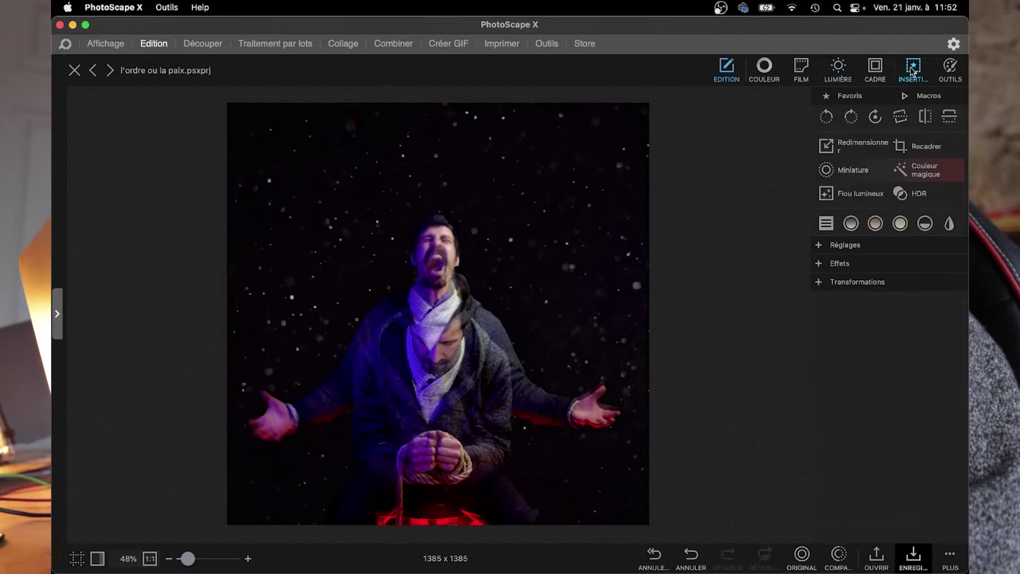
- Apply a second Nature dust overlay, Dust 05, with a gain of 98
{"action": "left_click", "coordinate": [838, 69]}
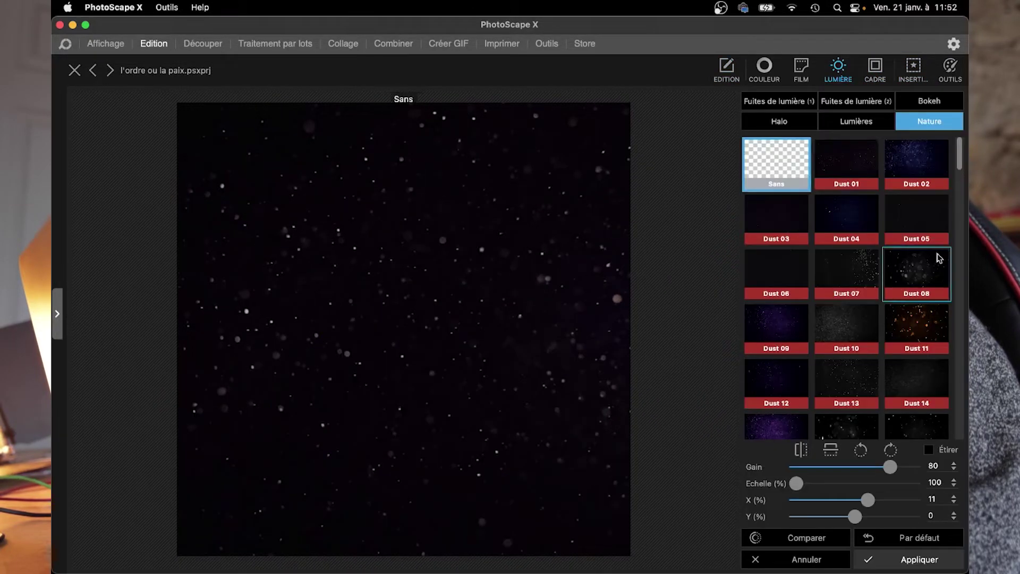
{"action": "left_click", "coordinate": [924, 233]}
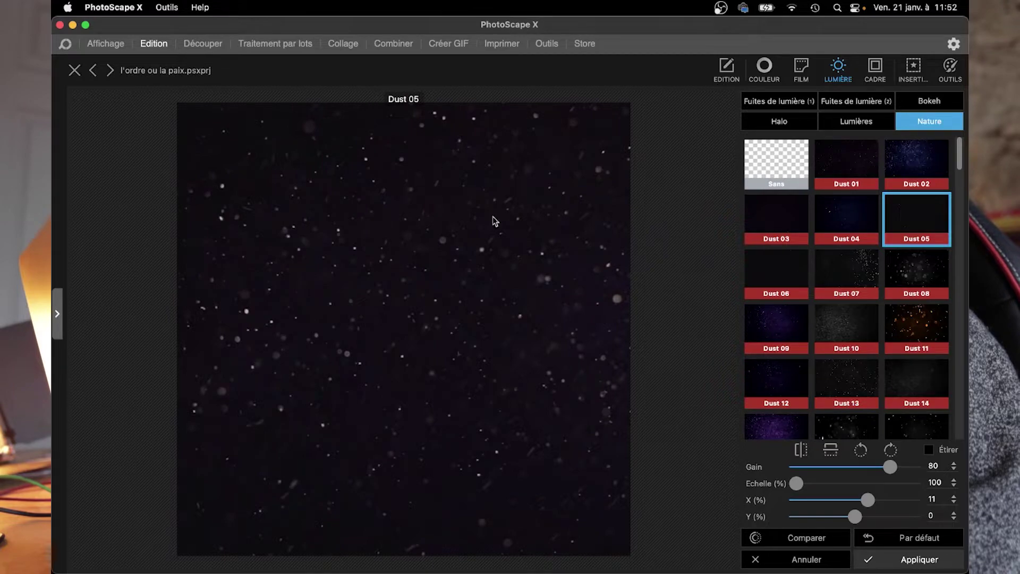
{"action": "left_click", "coordinate": [919, 559]}
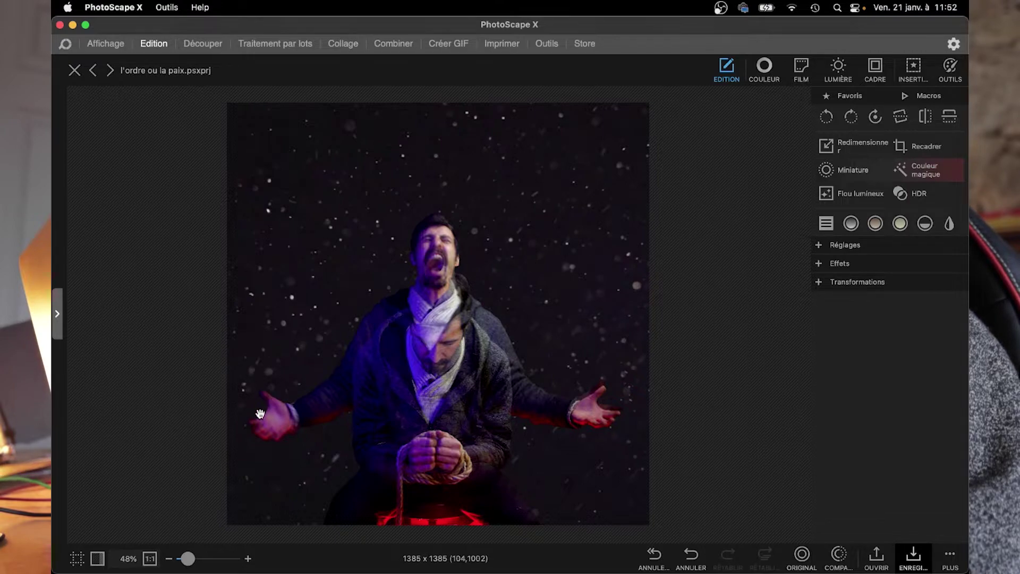
- Set the image contrast to 18 and expand the additional colour adjustments
{"action": "left_click", "coordinate": [764, 69]}
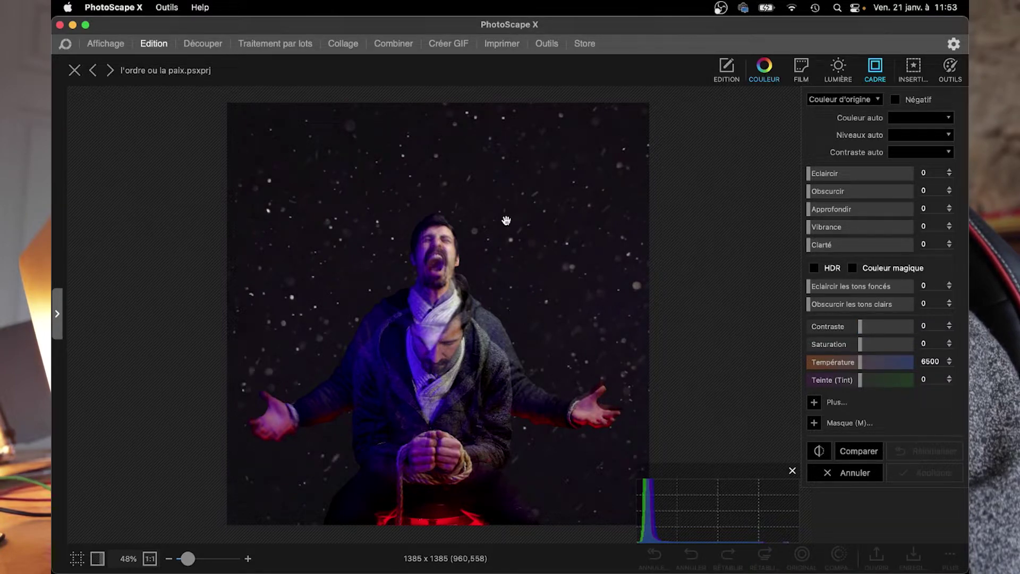
{"action": "left_click_drag", "start_coordinate": [861, 325], "coordinate": [873, 326]}
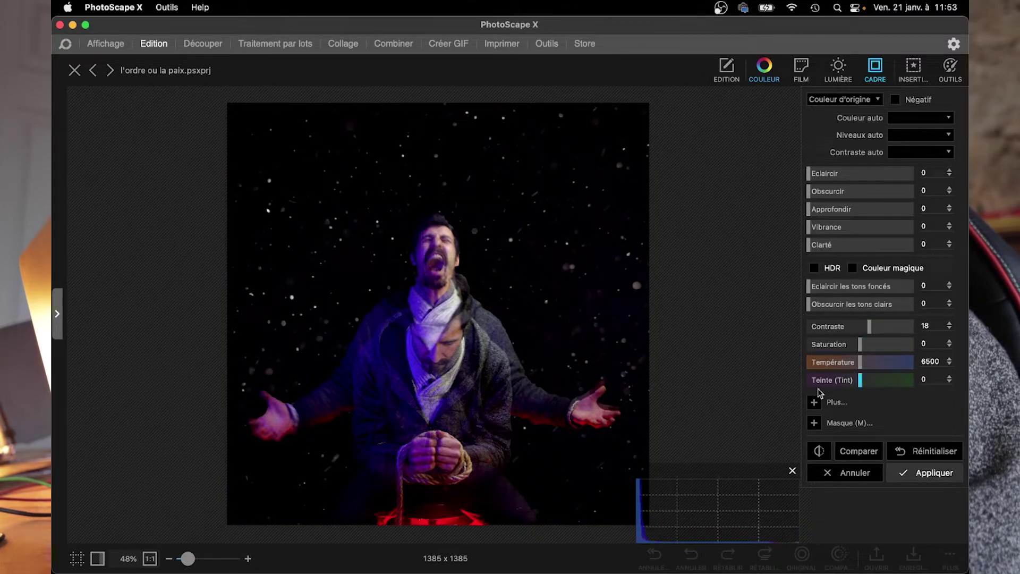
{"action": "left_click", "coordinate": [816, 406]}
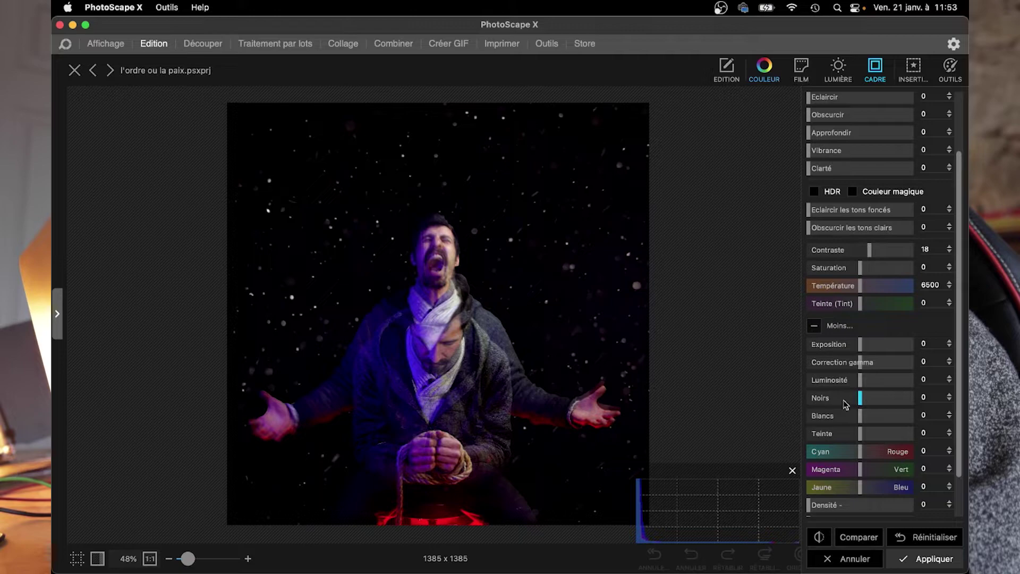
- Select blue light leak 022 from the second light-leak collection
{"action": "left_click", "coordinate": [838, 69]}
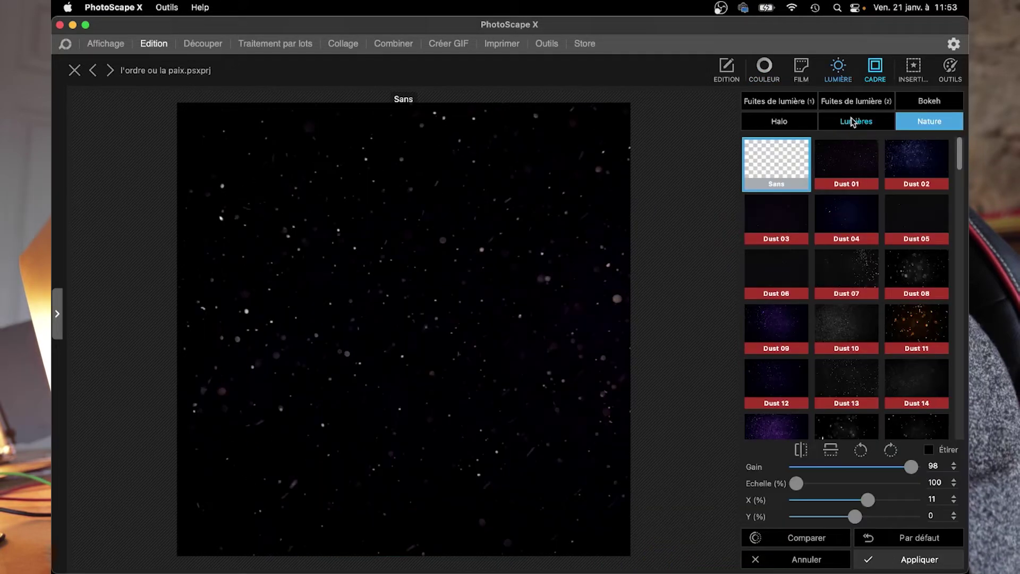
{"action": "left_click", "coordinate": [856, 122]}
{"action": "left_click", "coordinate": [779, 101]}
{"action": "left_click", "coordinate": [850, 102]}
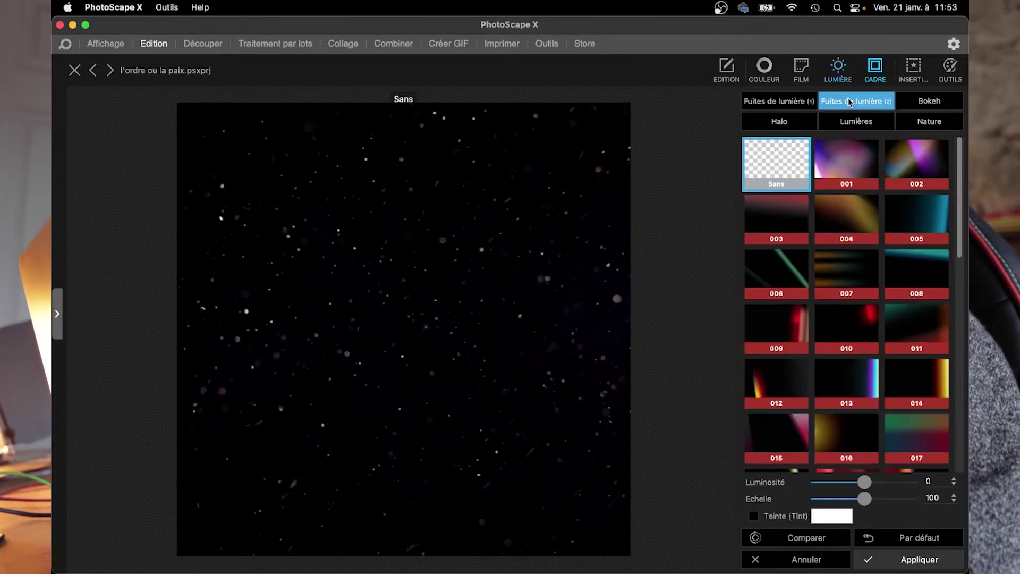
{"action": "scroll", "coordinate": [819, 266], "scroll_direction": "down", "scroll_amount": 5}
{"action": "left_click", "coordinate": [820, 325]}
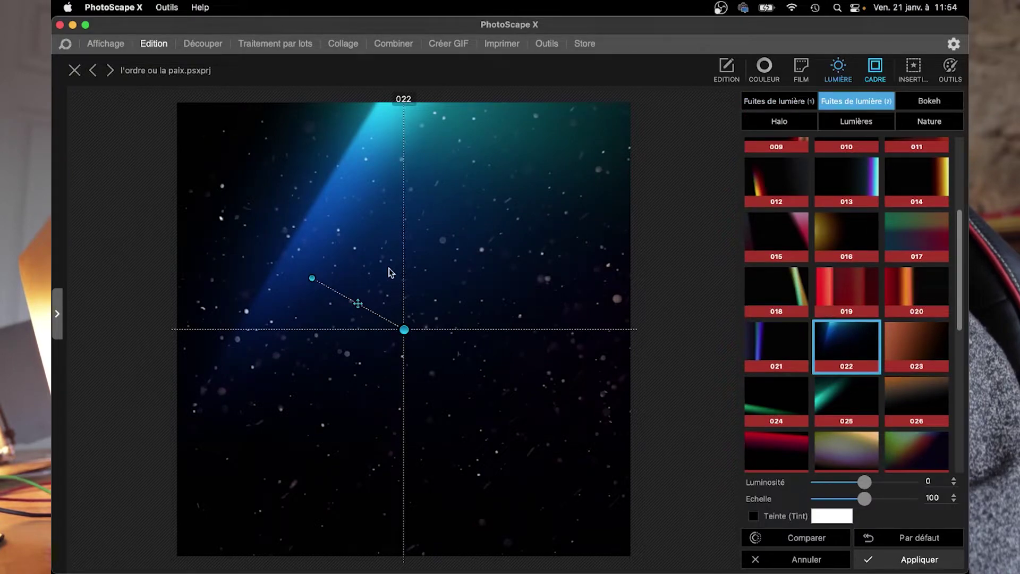
- Rotate and enlarge the blue light leak so it shines from the image's upper-left corner, and apply it
{"action": "left_click_drag", "start_coordinate": [312, 277], "coordinate": [419, 347]}
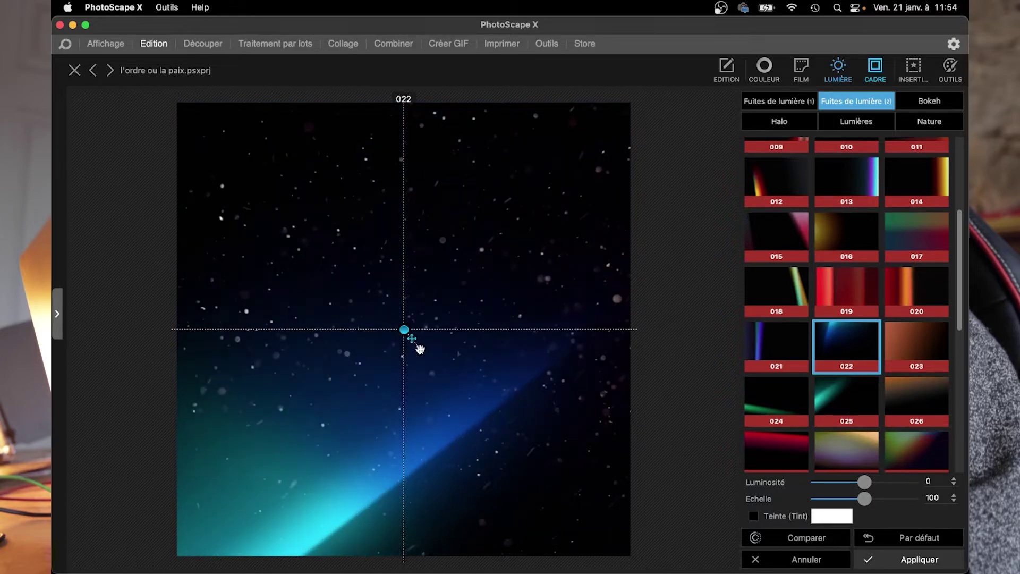
{"action": "left_click_drag", "start_coordinate": [366, 366], "coordinate": [228, 269]}
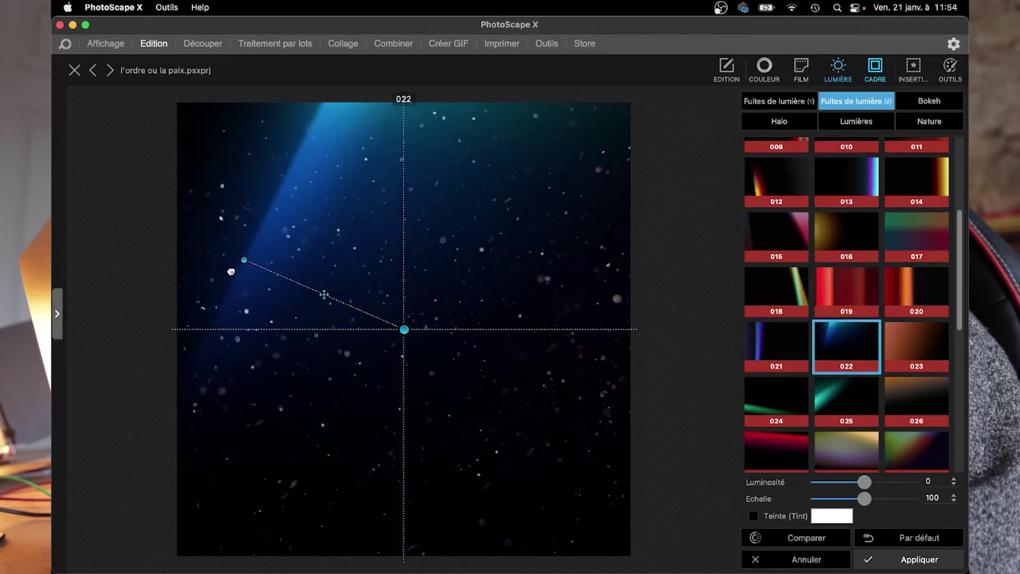
{"action": "left_click", "coordinate": [914, 559]}
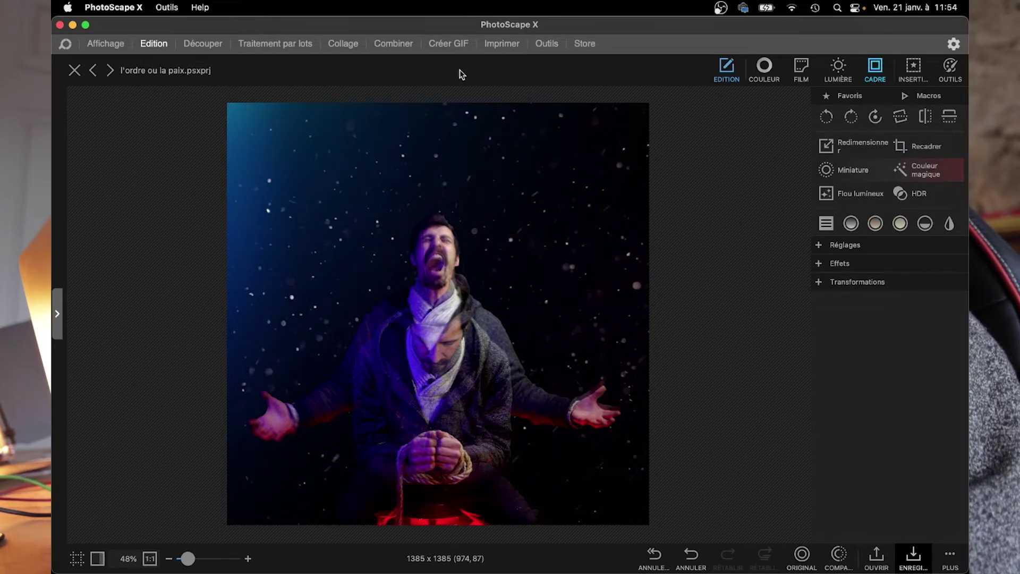
- Add red light leak 010 along the bottom edge of the image, scale it to 181 and apply it
{"action": "left_click", "coordinate": [841, 71]}
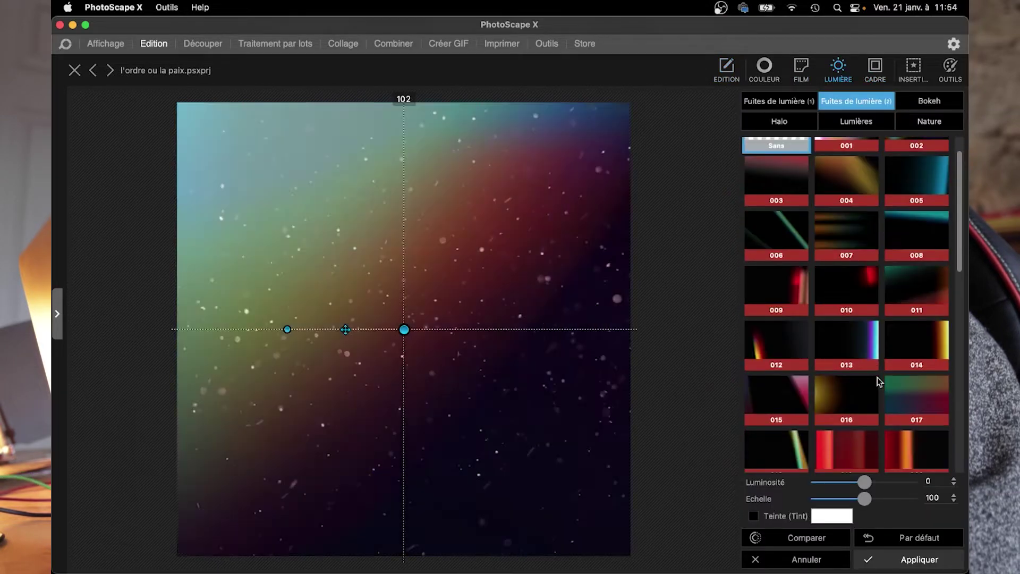
{"action": "scroll", "coordinate": [827, 353], "scroll_direction": "down", "scroll_amount": 1}
{"action": "scroll", "coordinate": [827, 354], "scroll_direction": "up", "scroll_amount": 1}
{"action": "left_click", "coordinate": [827, 351]}
{"action": "left_click_drag", "start_coordinate": [401, 91], "coordinate": [402, 88]}
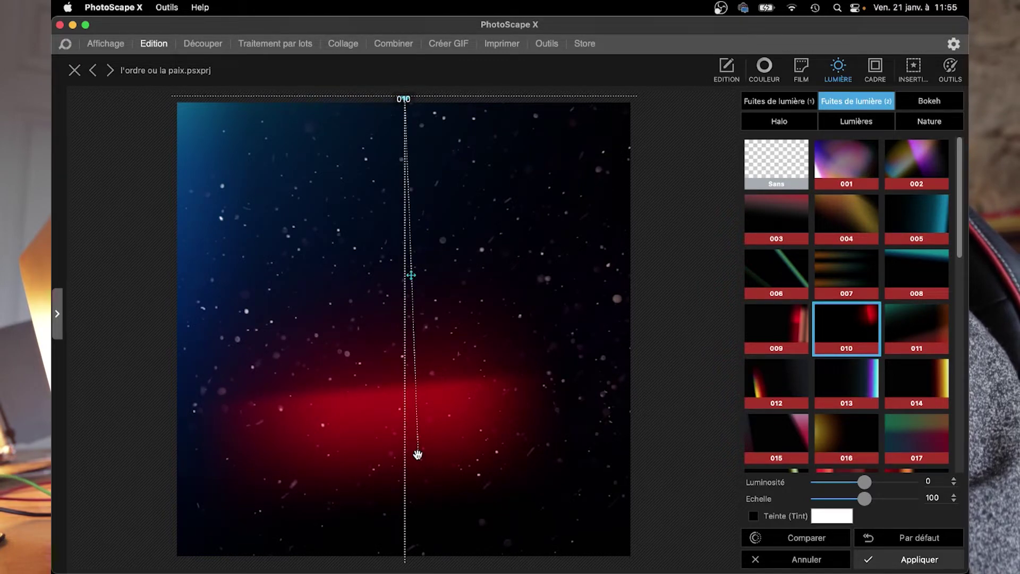
{"action": "left_click_drag", "start_coordinate": [417, 454], "coordinate": [440, 528]}
{"action": "left_click_drag", "start_coordinate": [864, 498], "coordinate": [883, 498]}
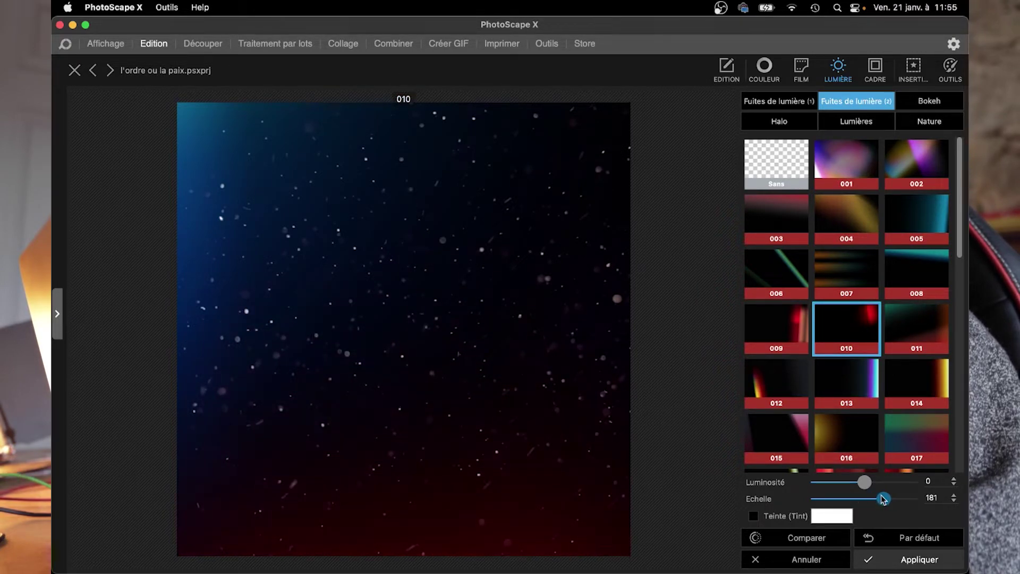
{"action": "left_click", "coordinate": [919, 558]}
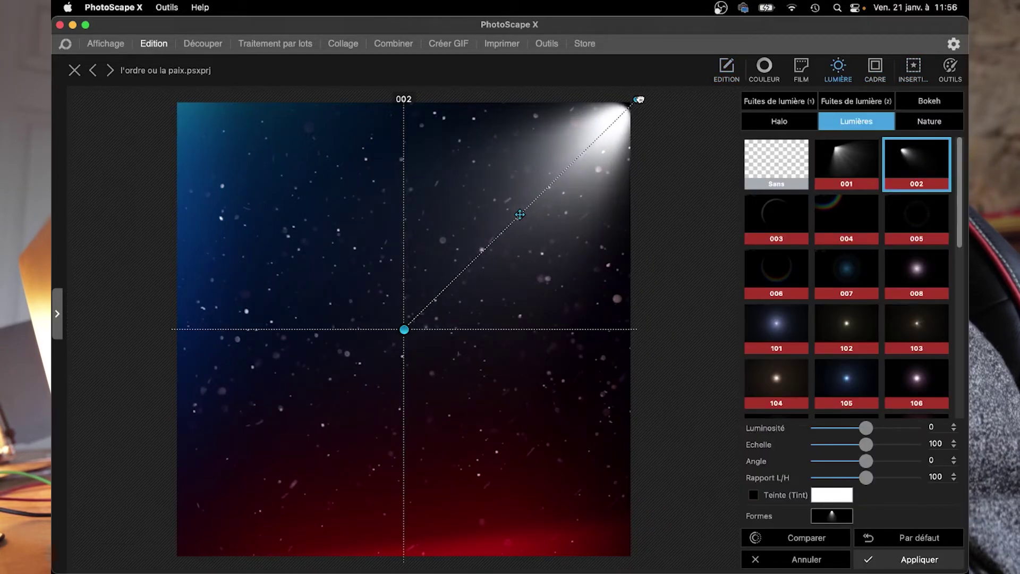
- Adjust the beam shape and placement of white light effect 002 shining from the image's upper-right corner
{"action": "left_click", "coordinate": [831, 515]}
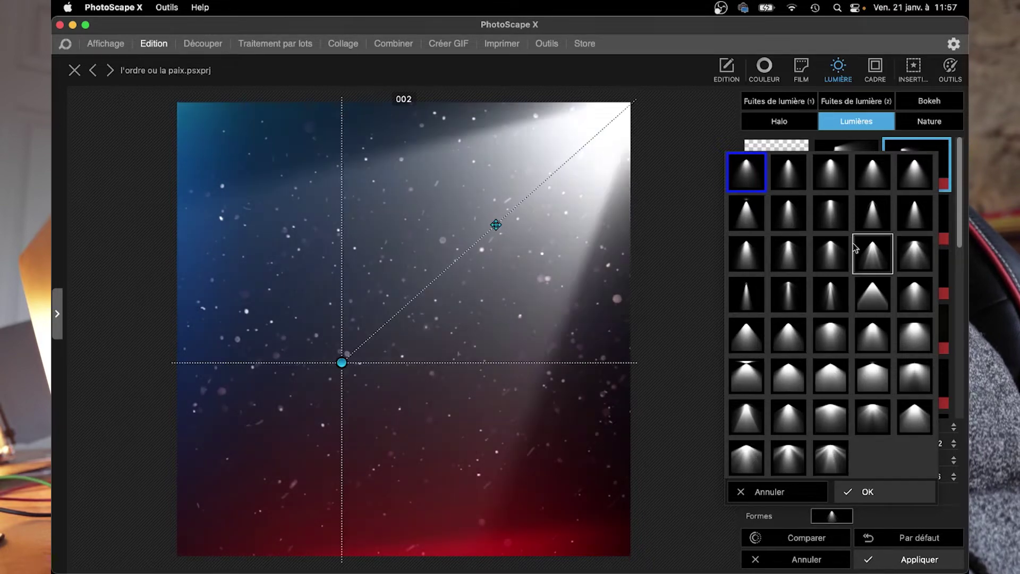
{"action": "left_click", "coordinate": [371, 386]}
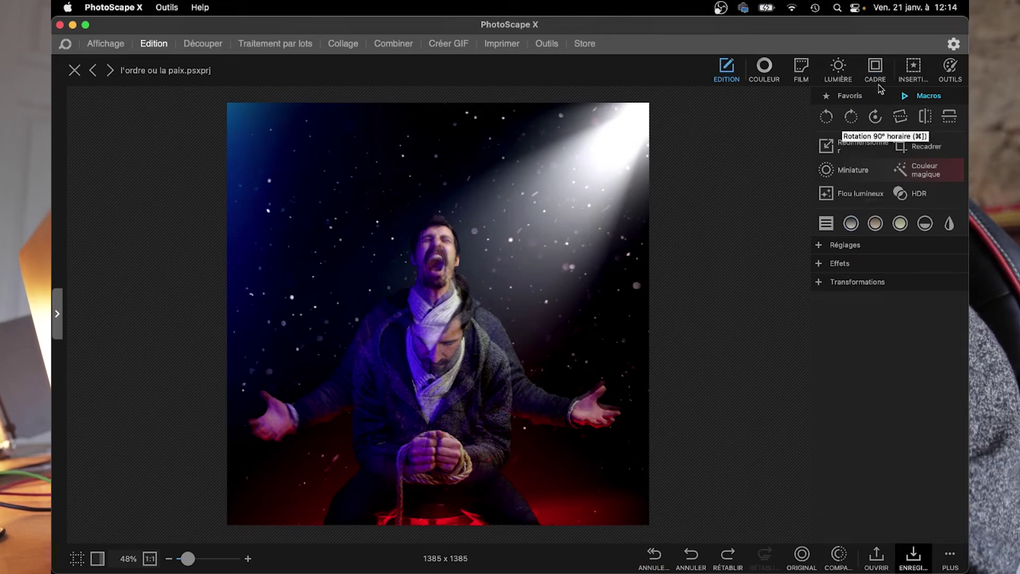
- Add a thin white frame and apply colour adjustments: Eclaircir 4, Clarté 6, Eclaircir les tons foncés 21 and Contraste 8
{"action": "left_click", "coordinate": [862, 72]}
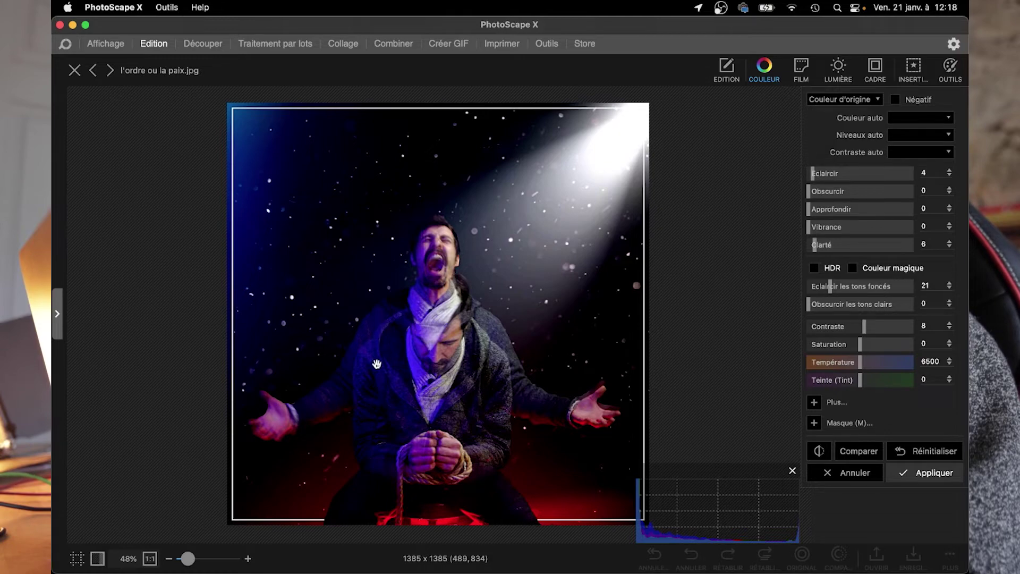
{"action": "left_click", "coordinate": [927, 476]}
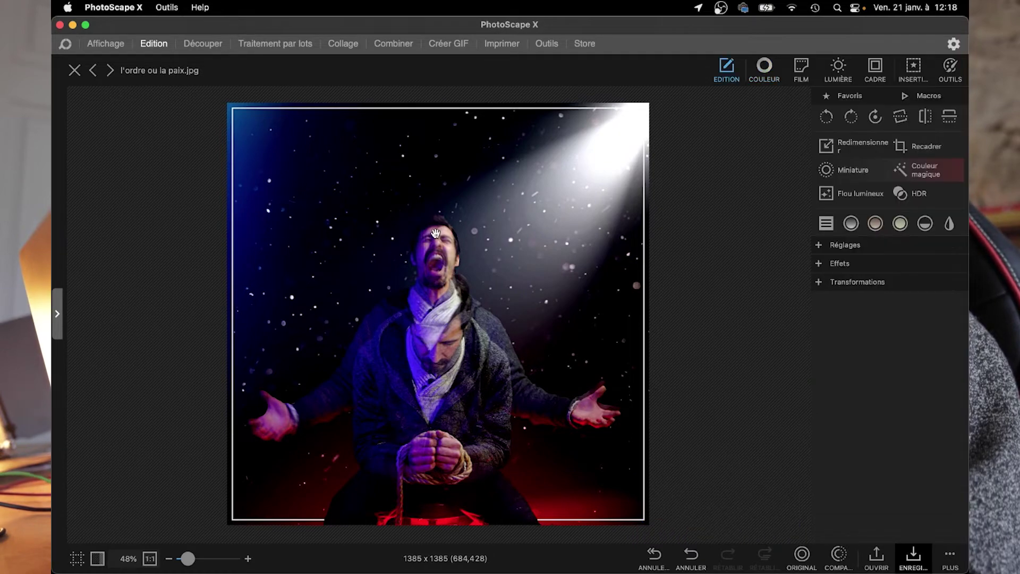
- Sharpen the man's hands through a brushed Netteté mask with radius 4,3 px and gain 42%, and compare with the original
{"action": "left_click", "coordinate": [845, 246]}
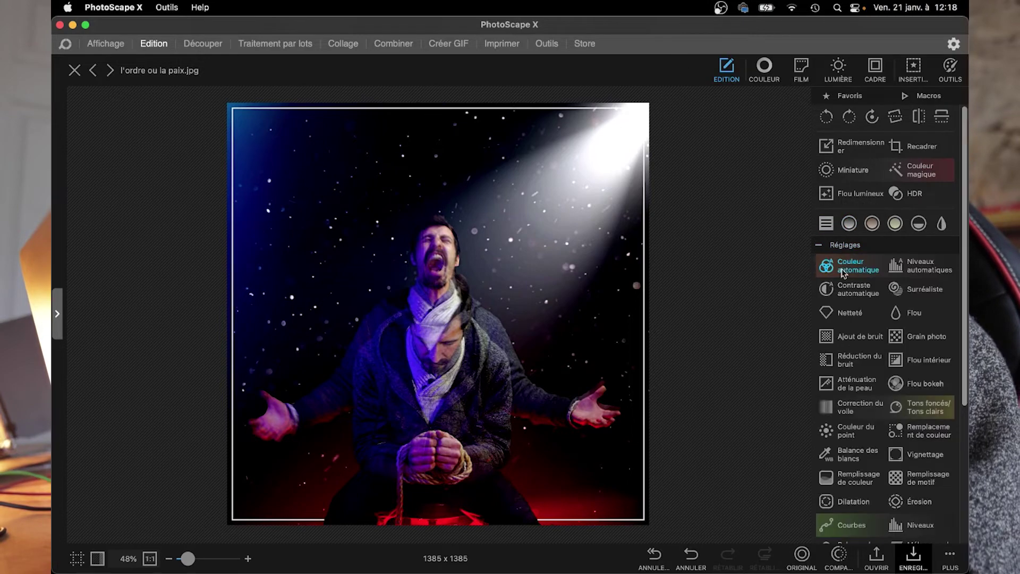
{"action": "left_click", "coordinate": [850, 314]}
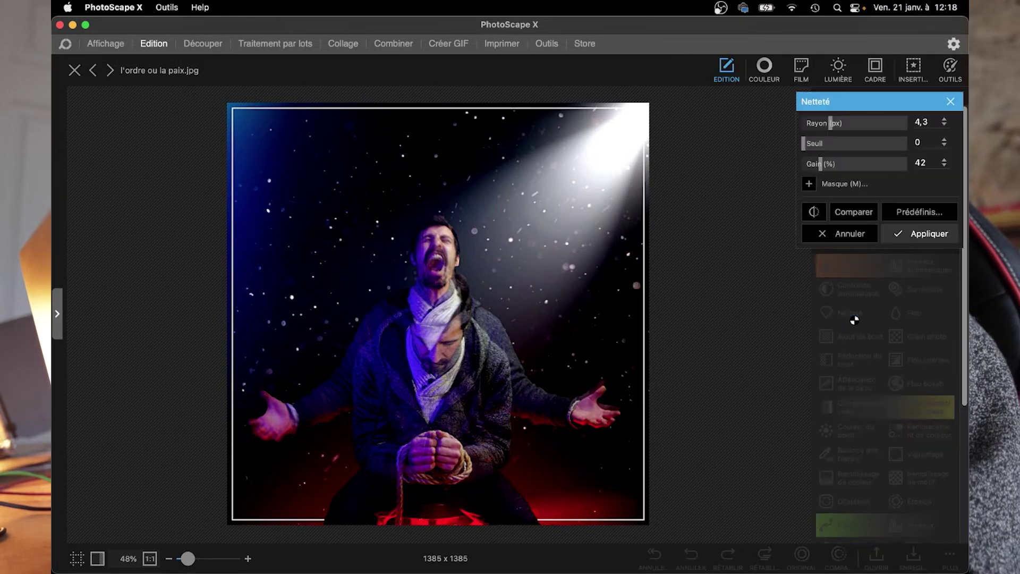
{"action": "left_click", "coordinate": [832, 186]}
{"action": "mouse_move", "coordinate": [433, 452]}
{"action": "left_mouse_down"}
{"action": "mouse_move", "coordinate": [420, 297]}
{"action": "mouse_move", "coordinate": [262, 424]}
{"action": "mouse_move", "coordinate": [590, 404]}
{"action": "left_mouse_up"}
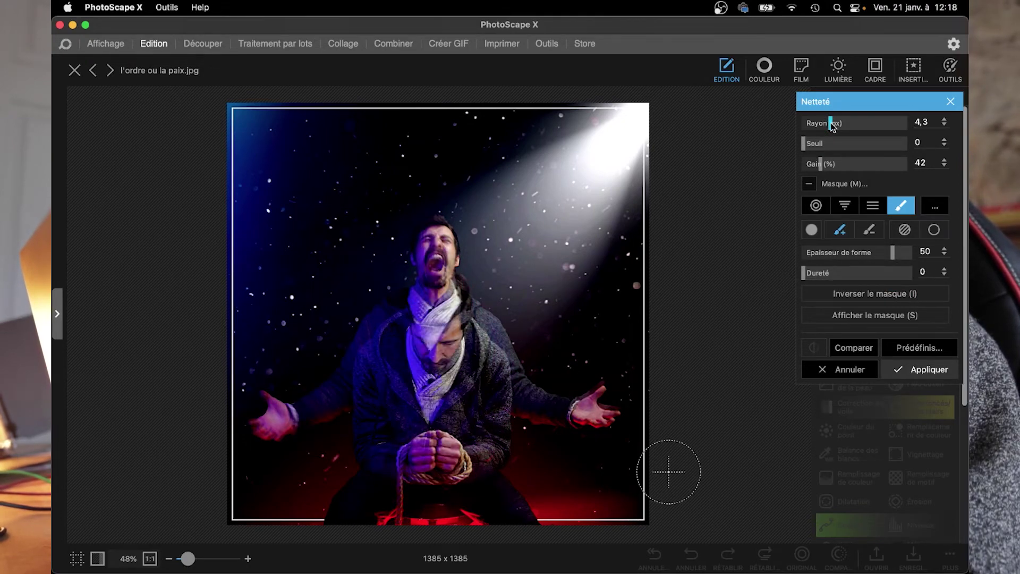
{"action": "left_click", "coordinate": [853, 348]}
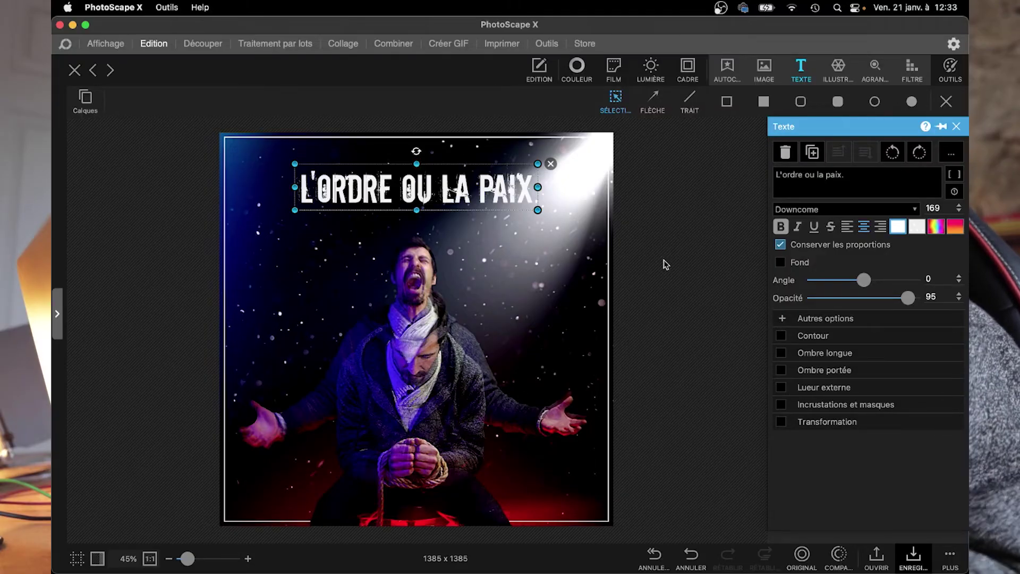
- Deselect the title text "L'ordre ou la paix." to finish editing it
{"action": "left_click", "coordinate": [539, 261]}
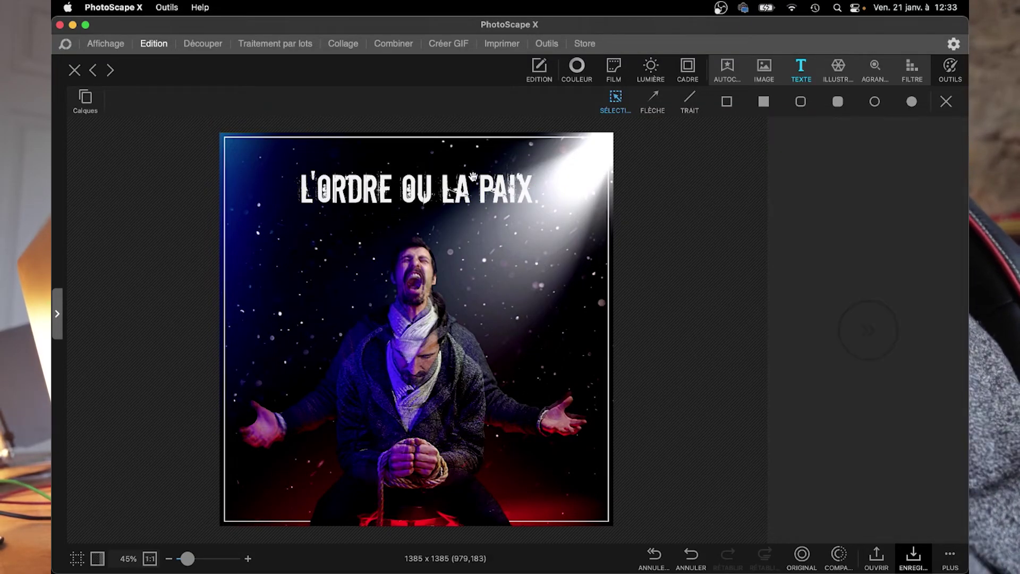